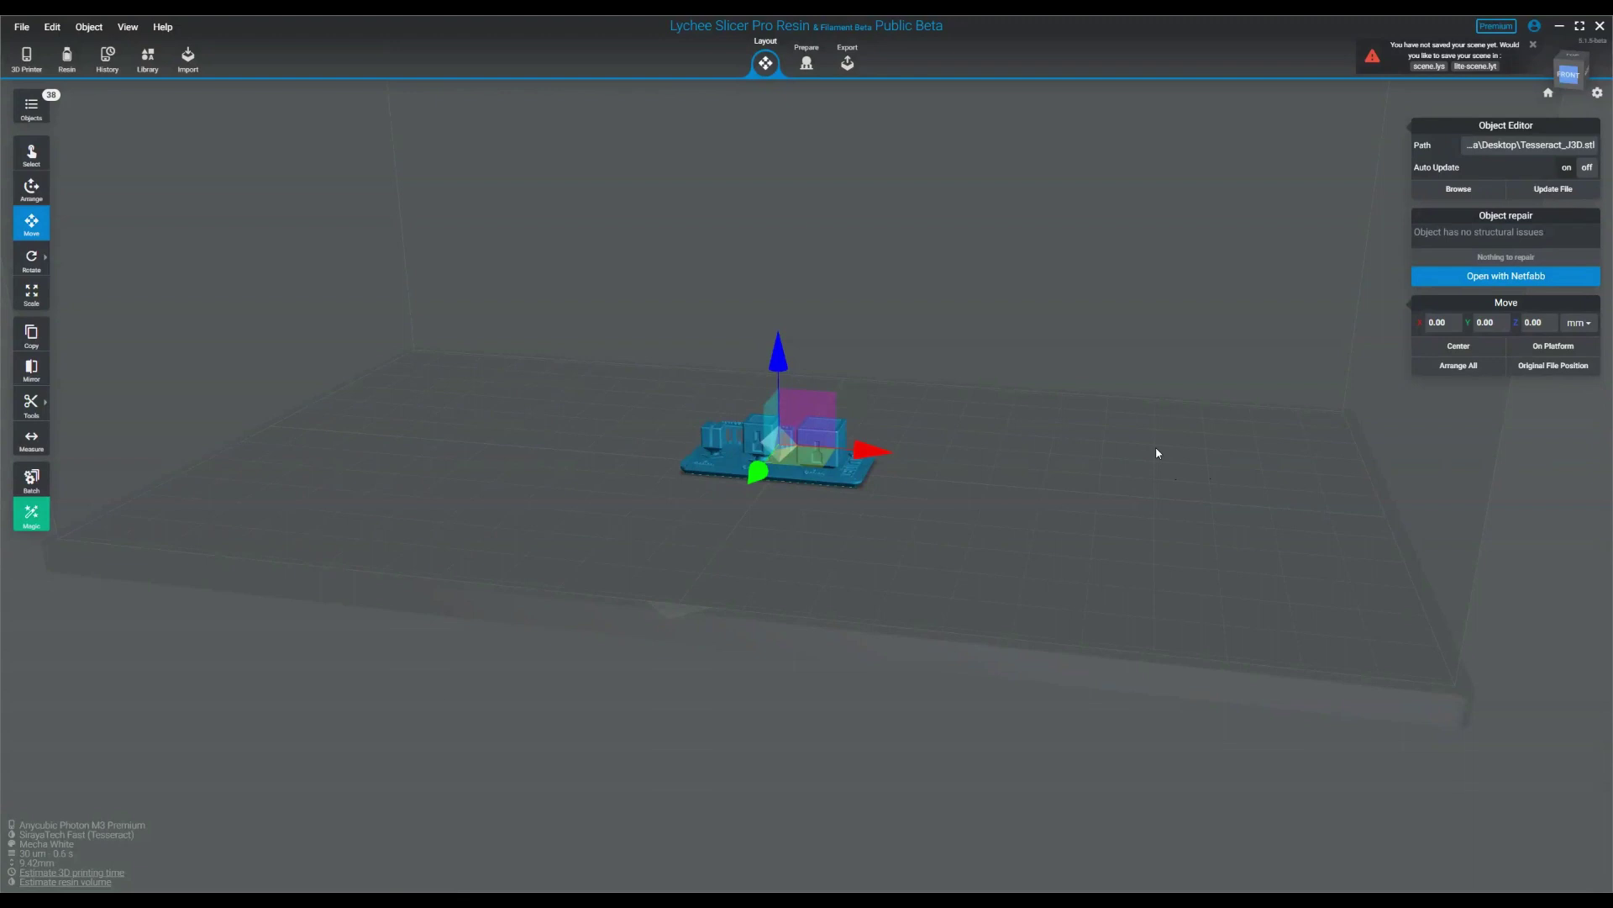
# - From the Export view, open the 3D Printer / Resin printing settings showing the SirayaTech resins
pyautogui.click(847, 63)
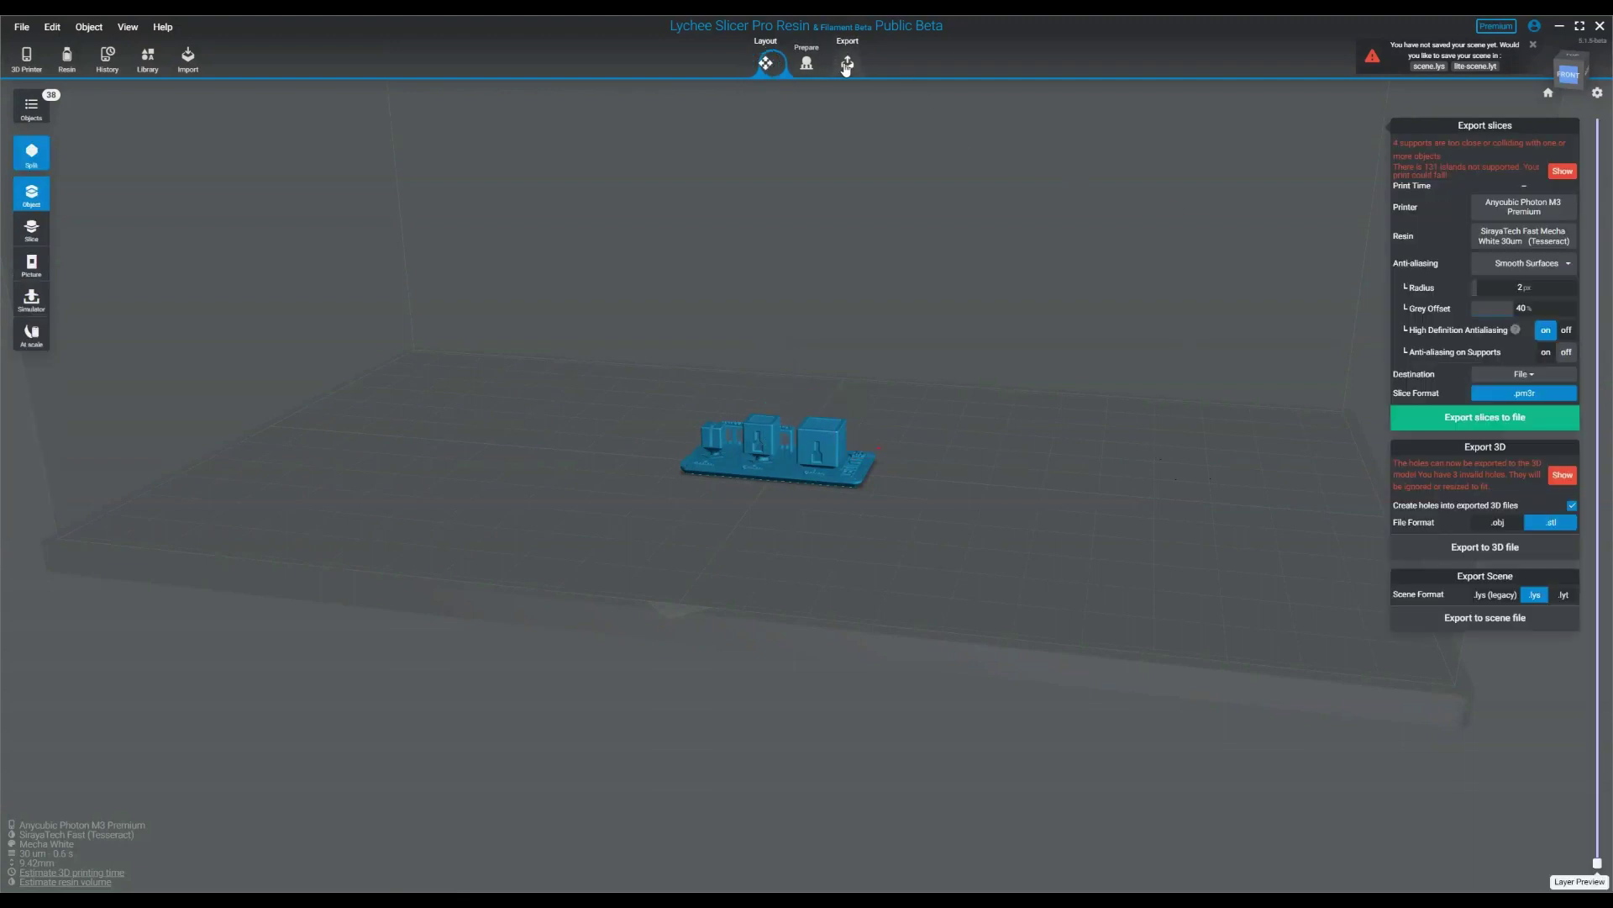
pyautogui.click(1527, 241)
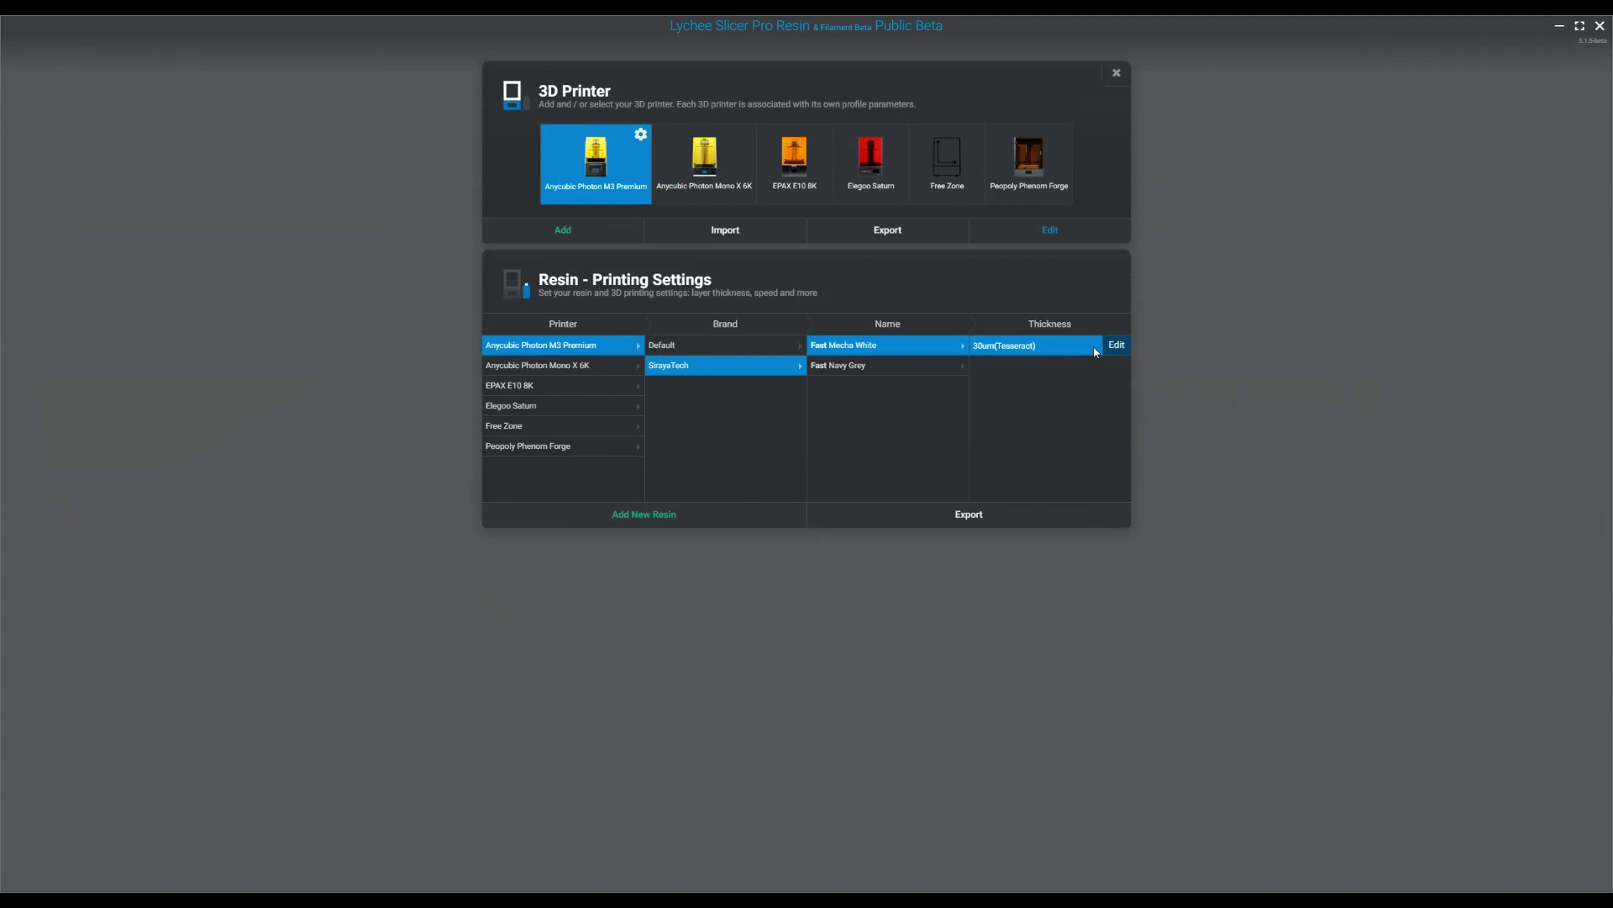
# - Open the SirayaTech Fast Navy Grey 30um (Tesseract) profile in the resin editor
pyautogui.click(844, 367)
pyautogui.click(1027, 366)
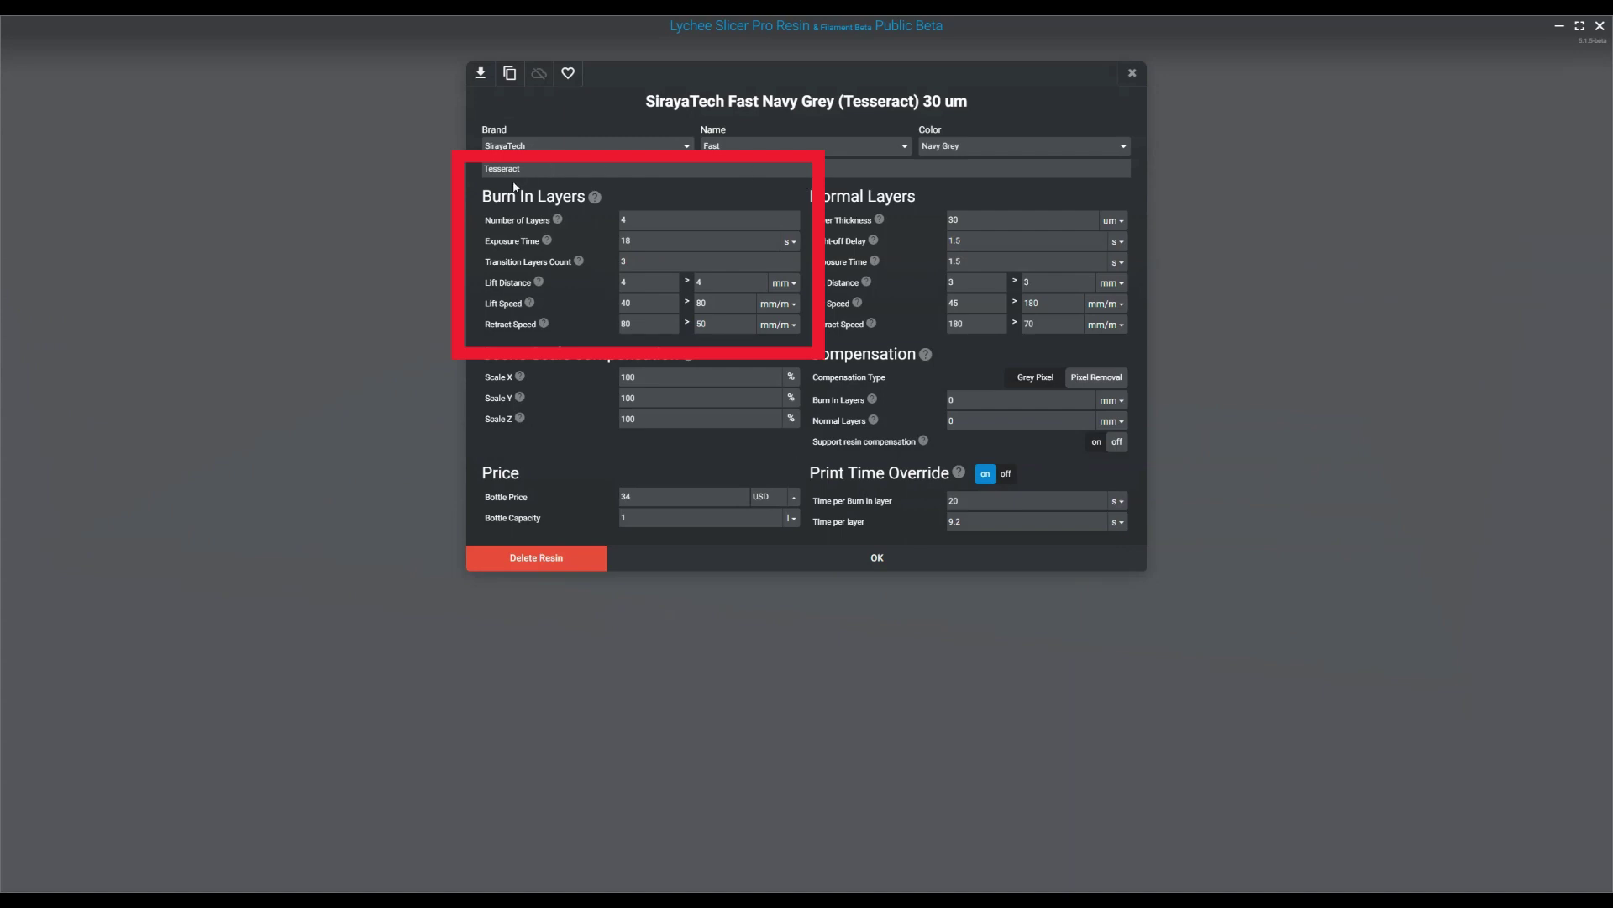
# - Change Burn In Number of Layers to 10, then back to 4, then clear the field
pyautogui.moveTo(643, 220); pyautogui.dragTo(569, 226)
pyautogui.write('10')
pyautogui.moveTo(654, 221); pyautogui.dragTo(600, 216)
pyautogui.write('4')
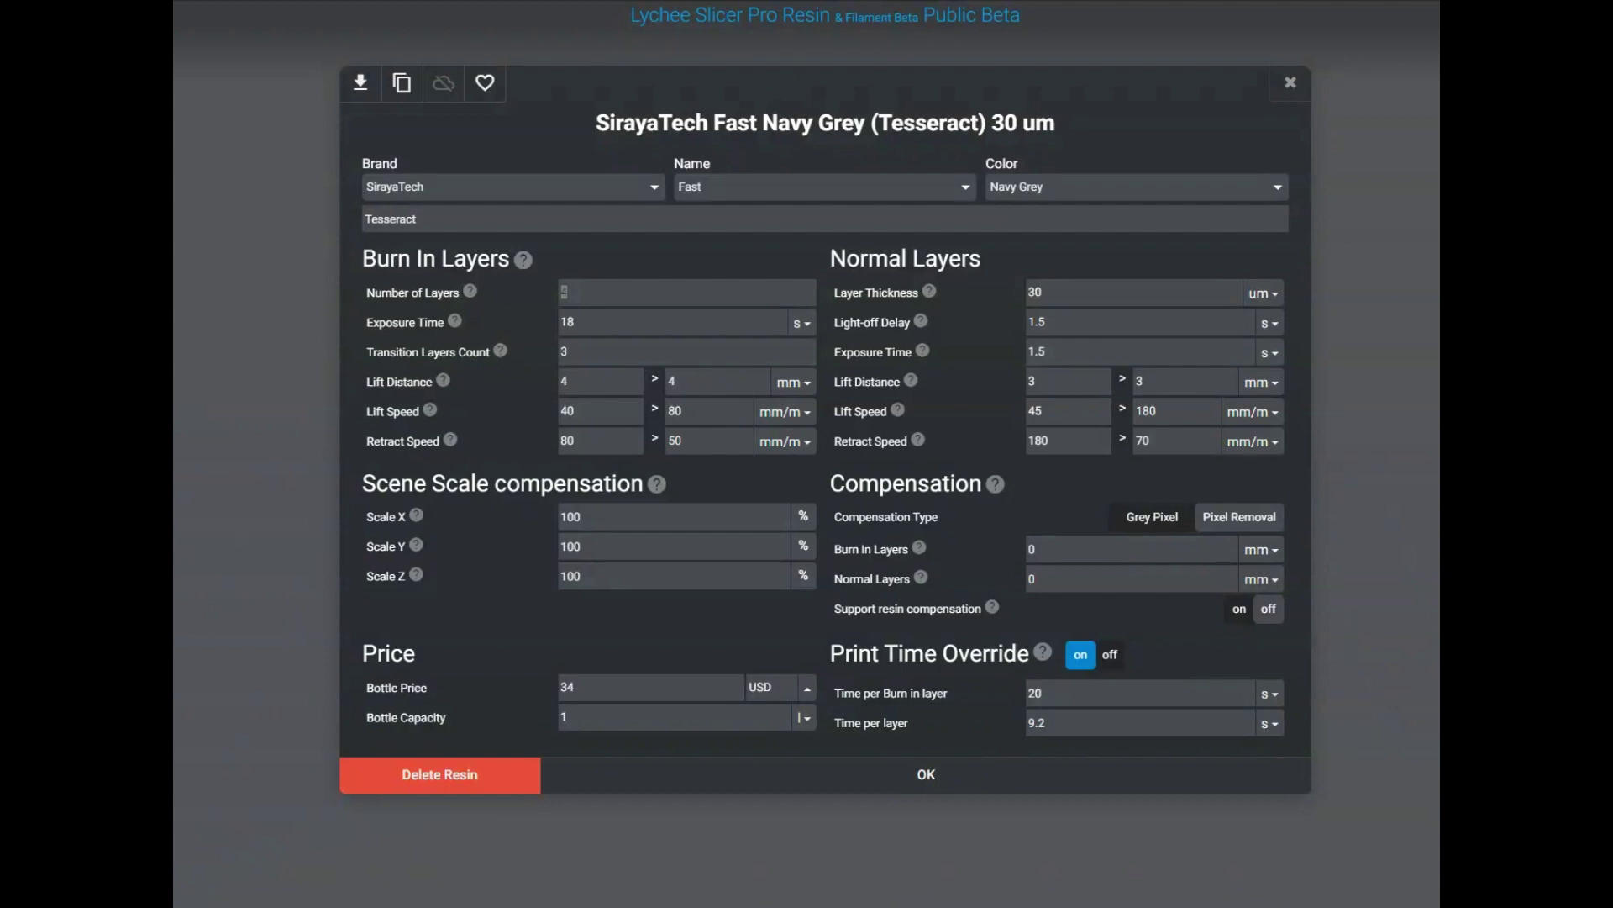
# - Restore 4 burn-in layers and view Layer Thickness as 0.03 mm before returning it to um
pyautogui.write('4')
pyautogui.doubleClick(1091, 290)
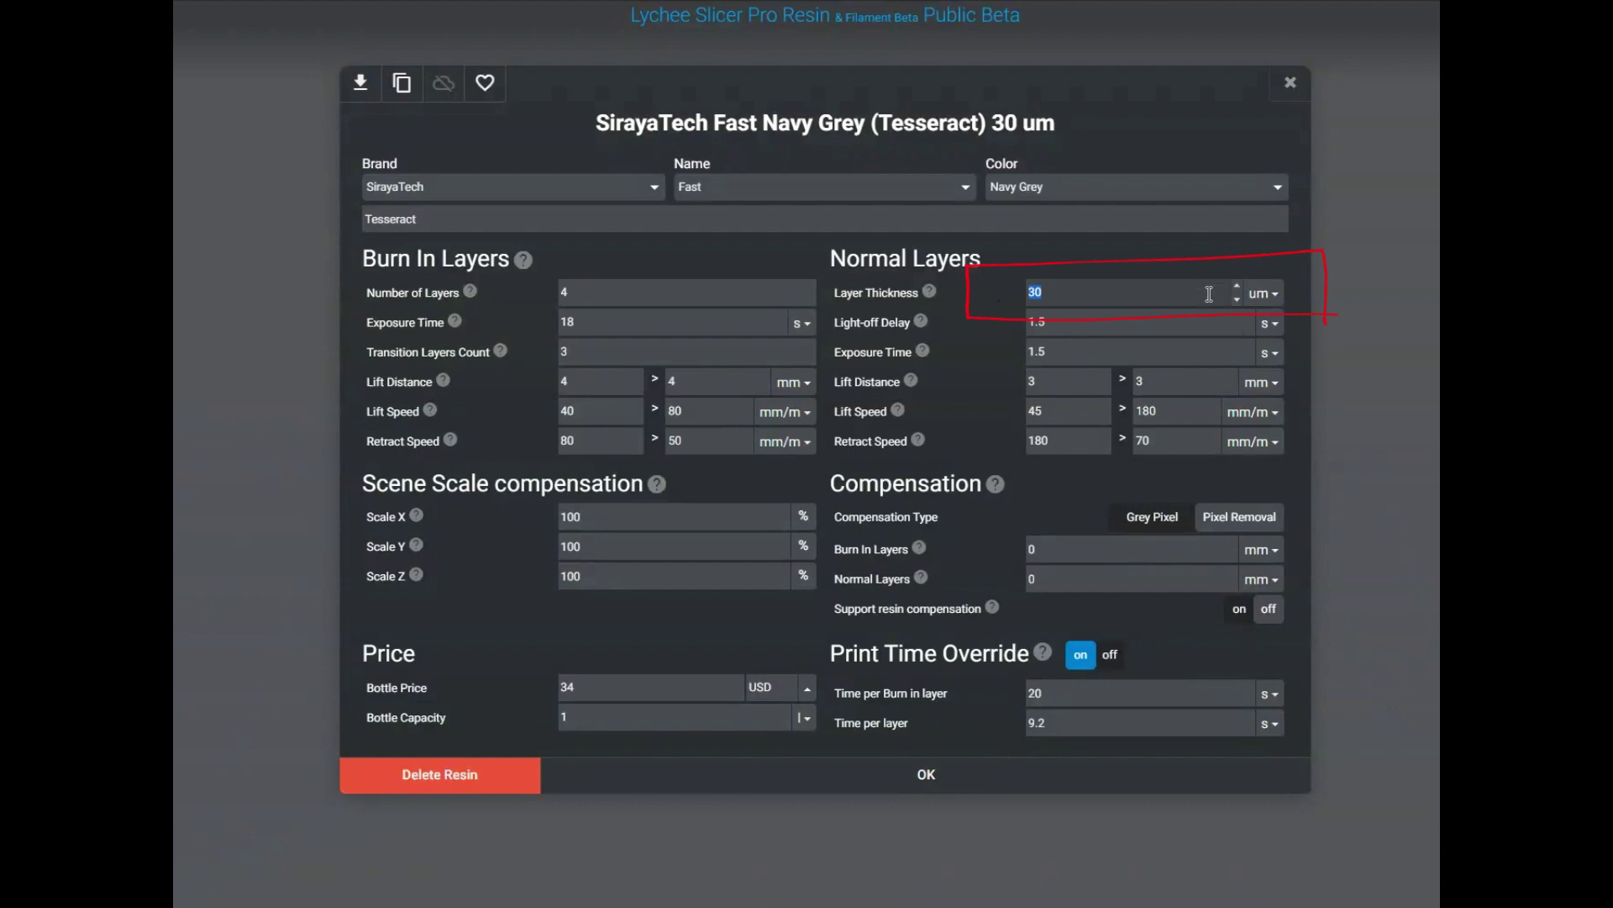
pyautogui.click(1262, 294)
pyautogui.click(1199, 345)
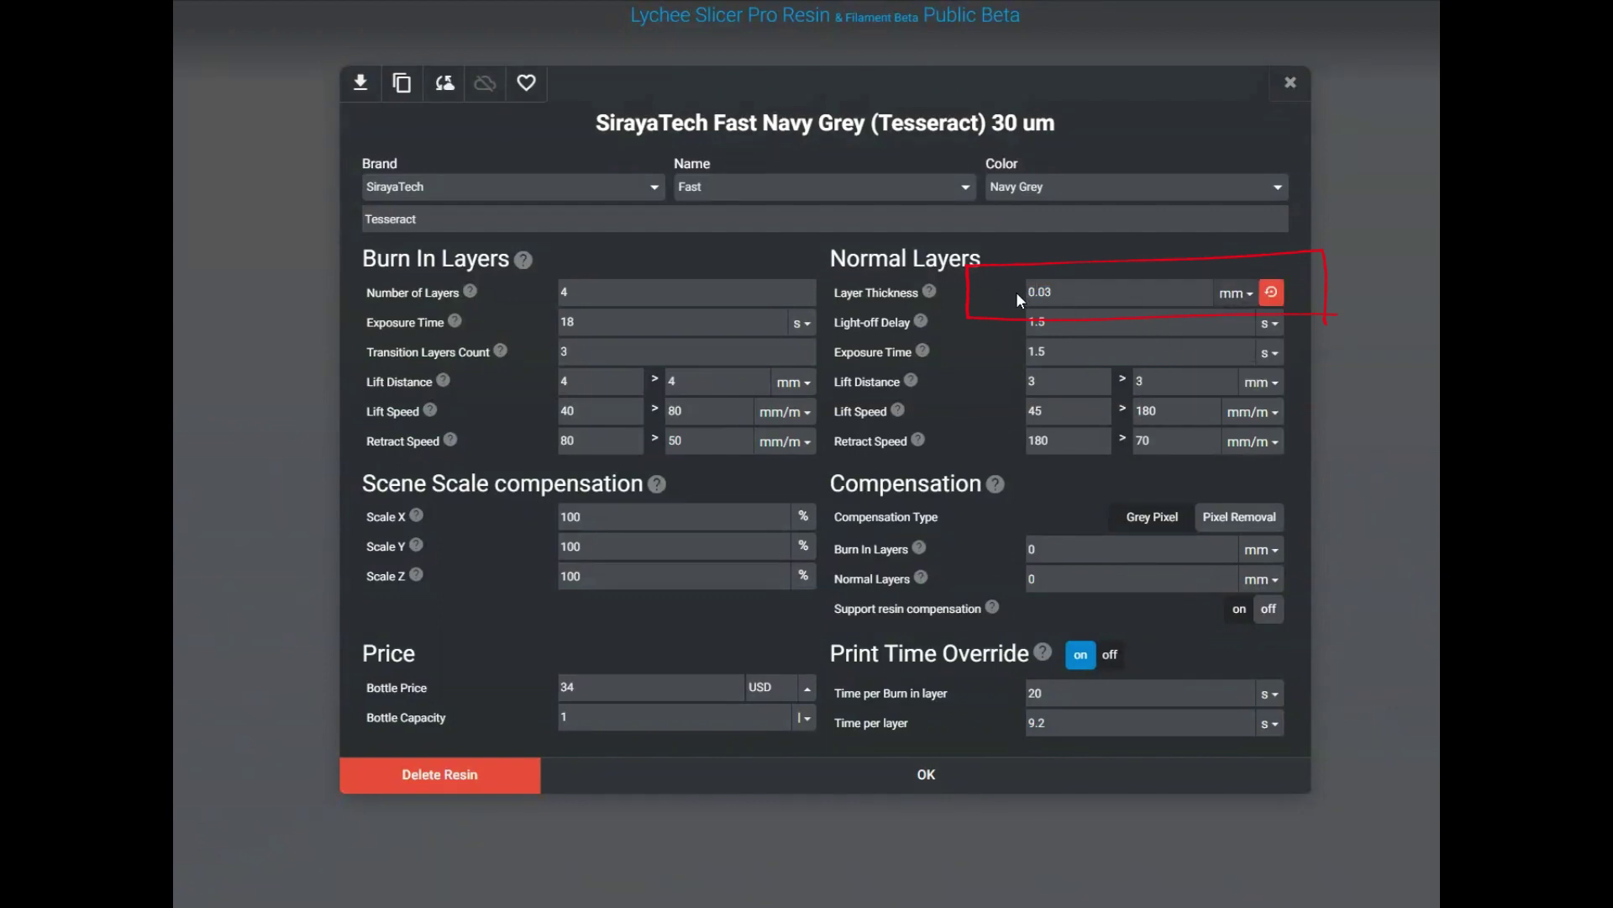
pyautogui.moveTo(1067, 292); pyautogui.dragTo(1026, 292)
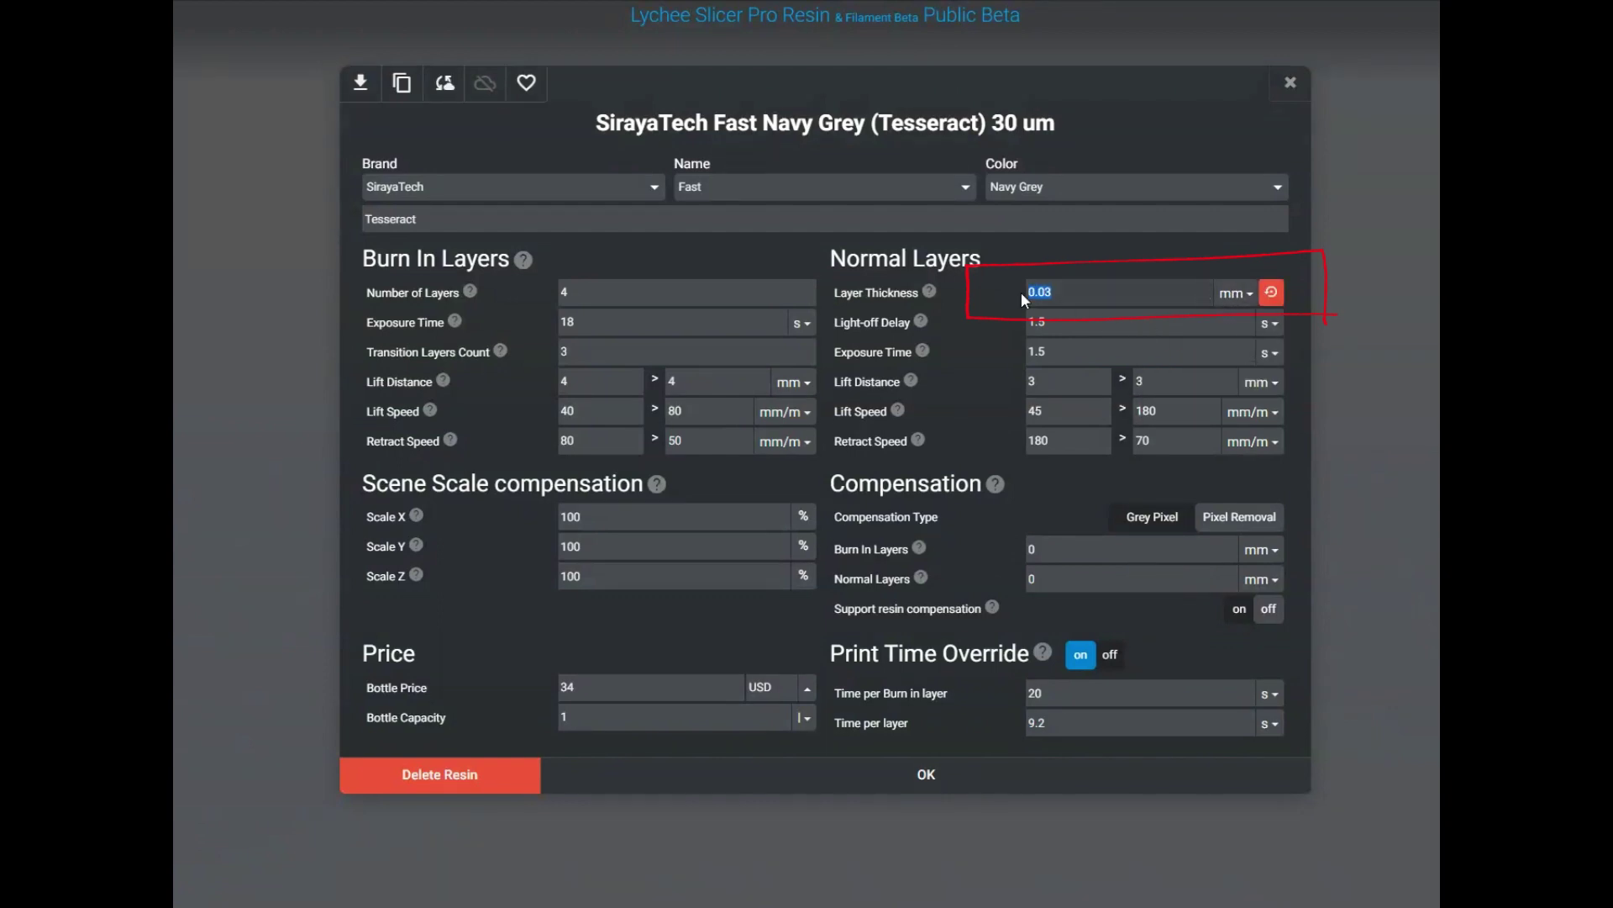
pyautogui.click(1236, 293)
pyautogui.click(1181, 323)
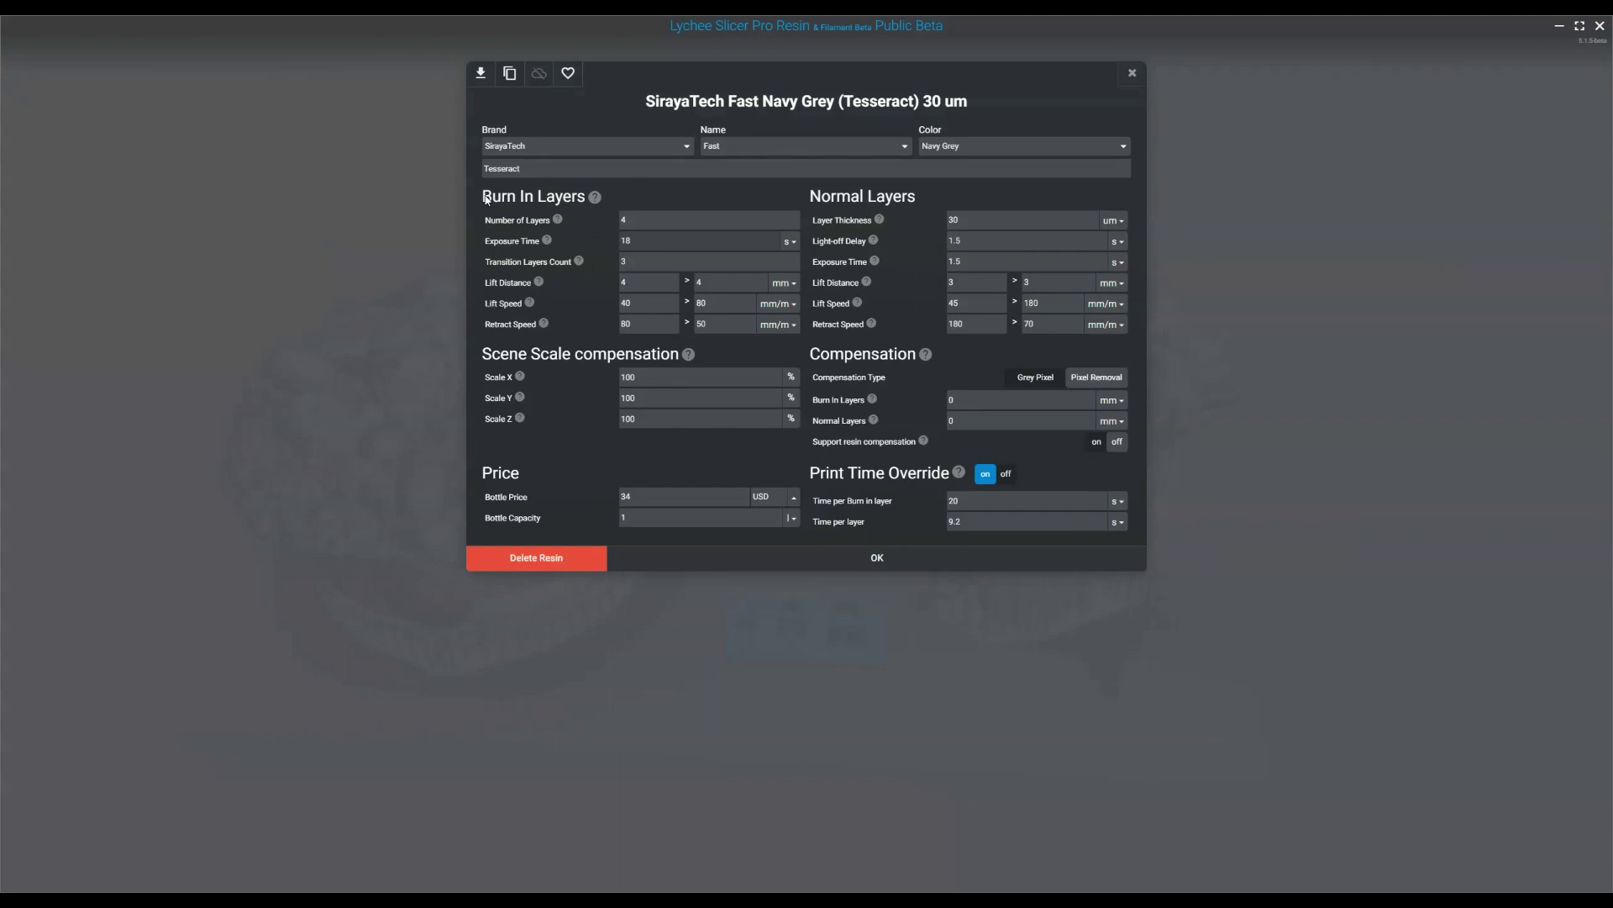
# - Close the Fast Navy Grey resin editor and the printer and resin settings window
pyautogui.click(655, 241)
pyautogui.click(1132, 73)
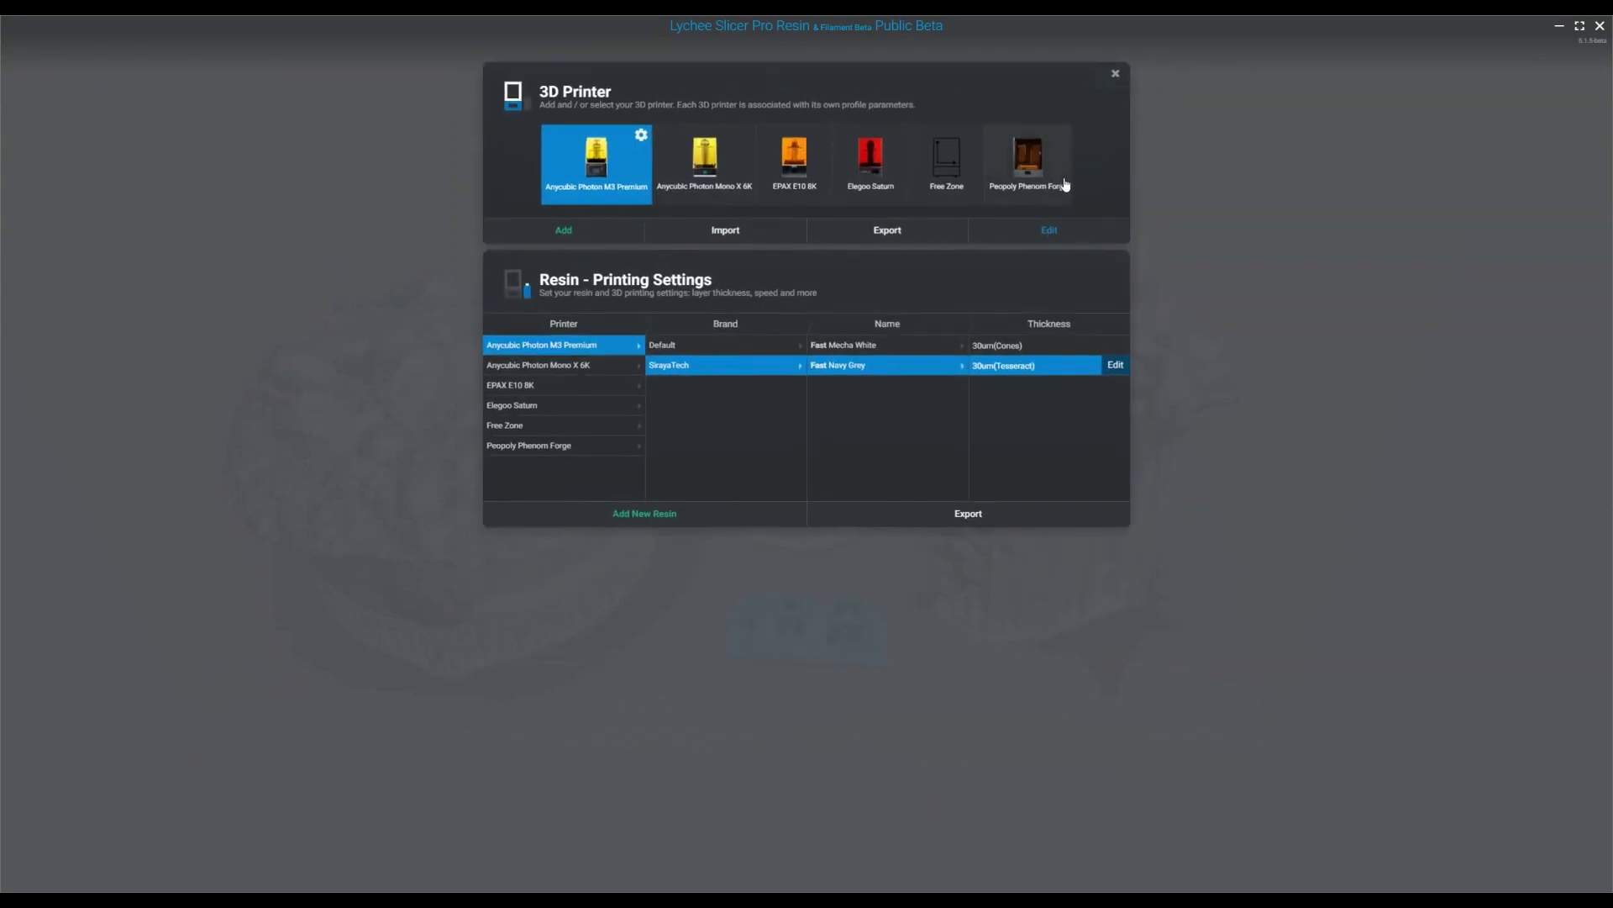
pyautogui.click(1117, 75)
# - Zoom onto the plate and select the large terrain base to see its 2.0 hollowing values
pyautogui.moveTo(947, 641); pyautogui.dragTo(946, 599, button='right')
pyautogui.scroll(2, 933, 612)
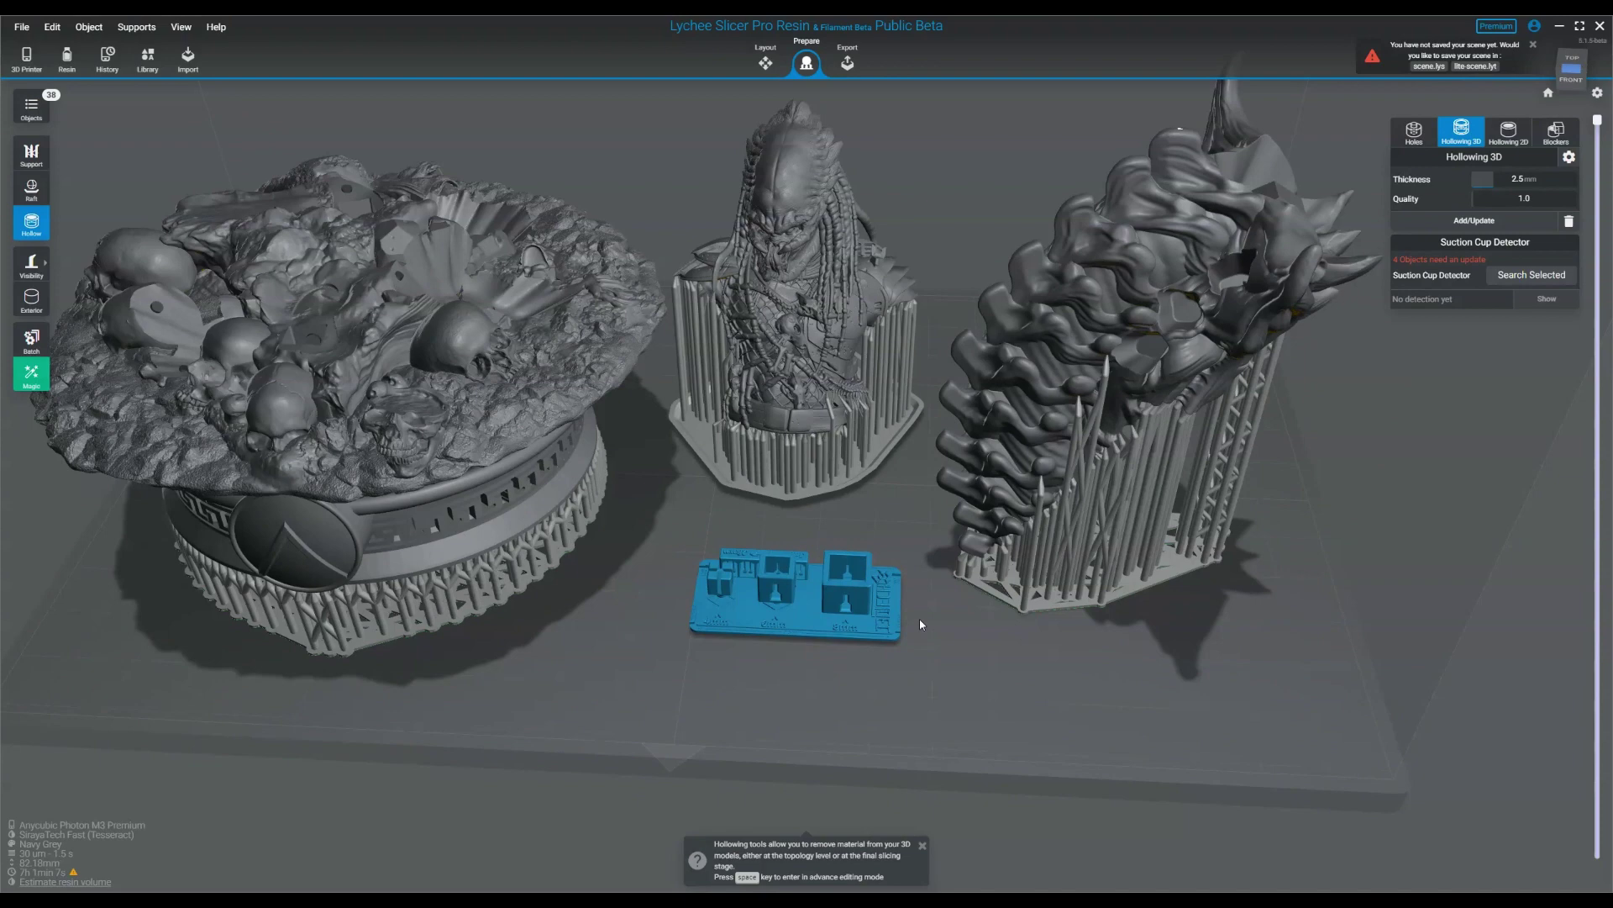
pyautogui.scroll(1, 938, 631)
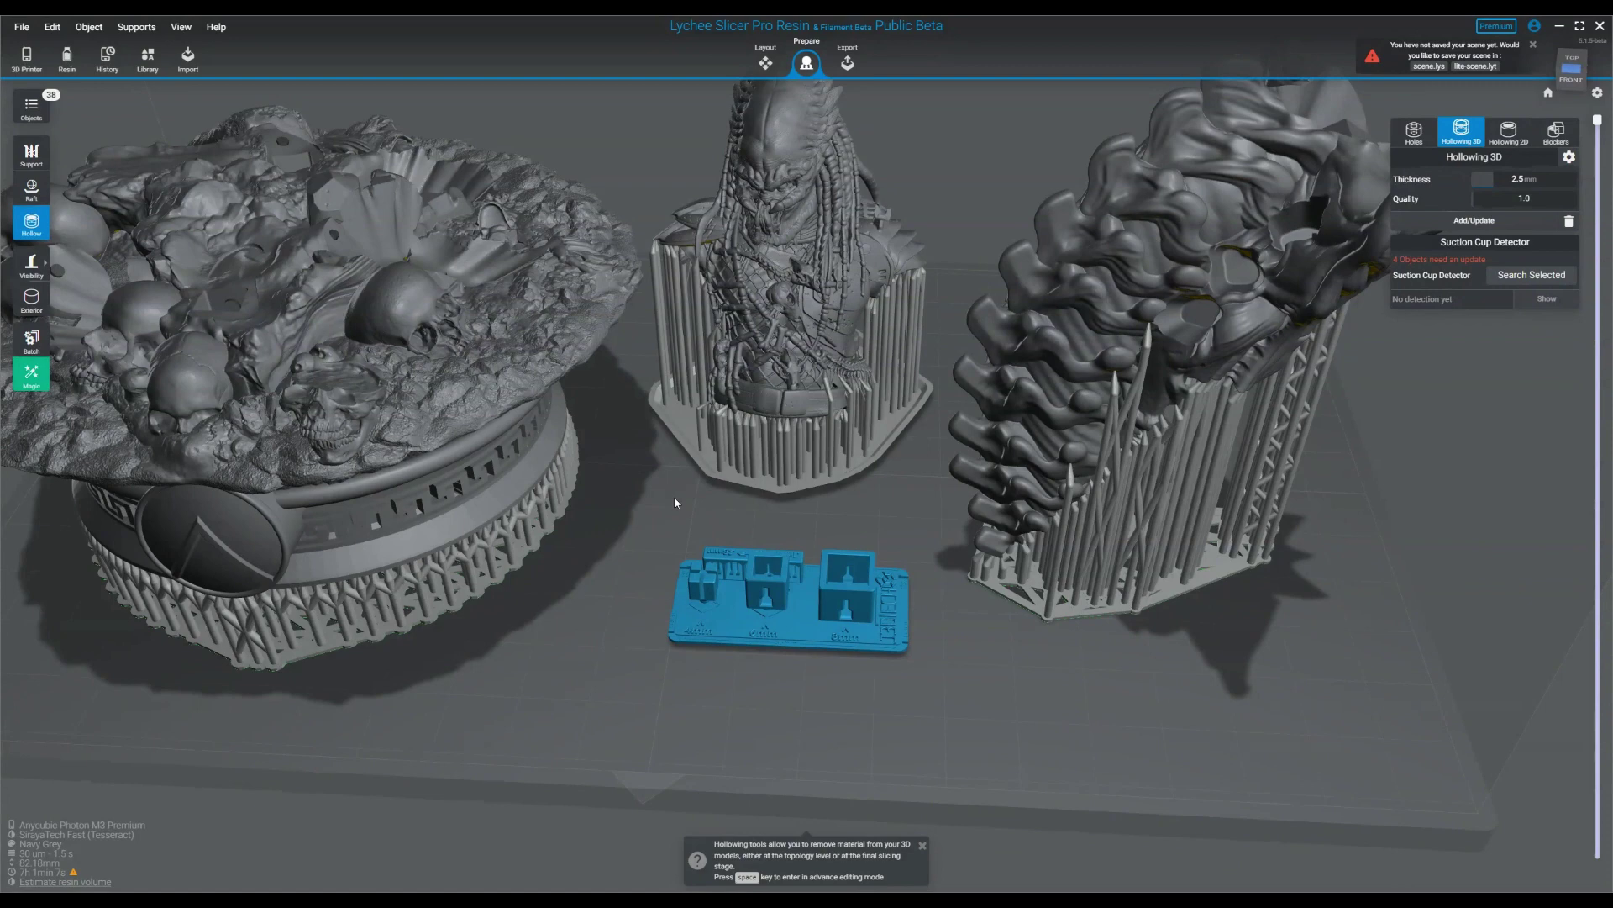
pyautogui.press('Tab')
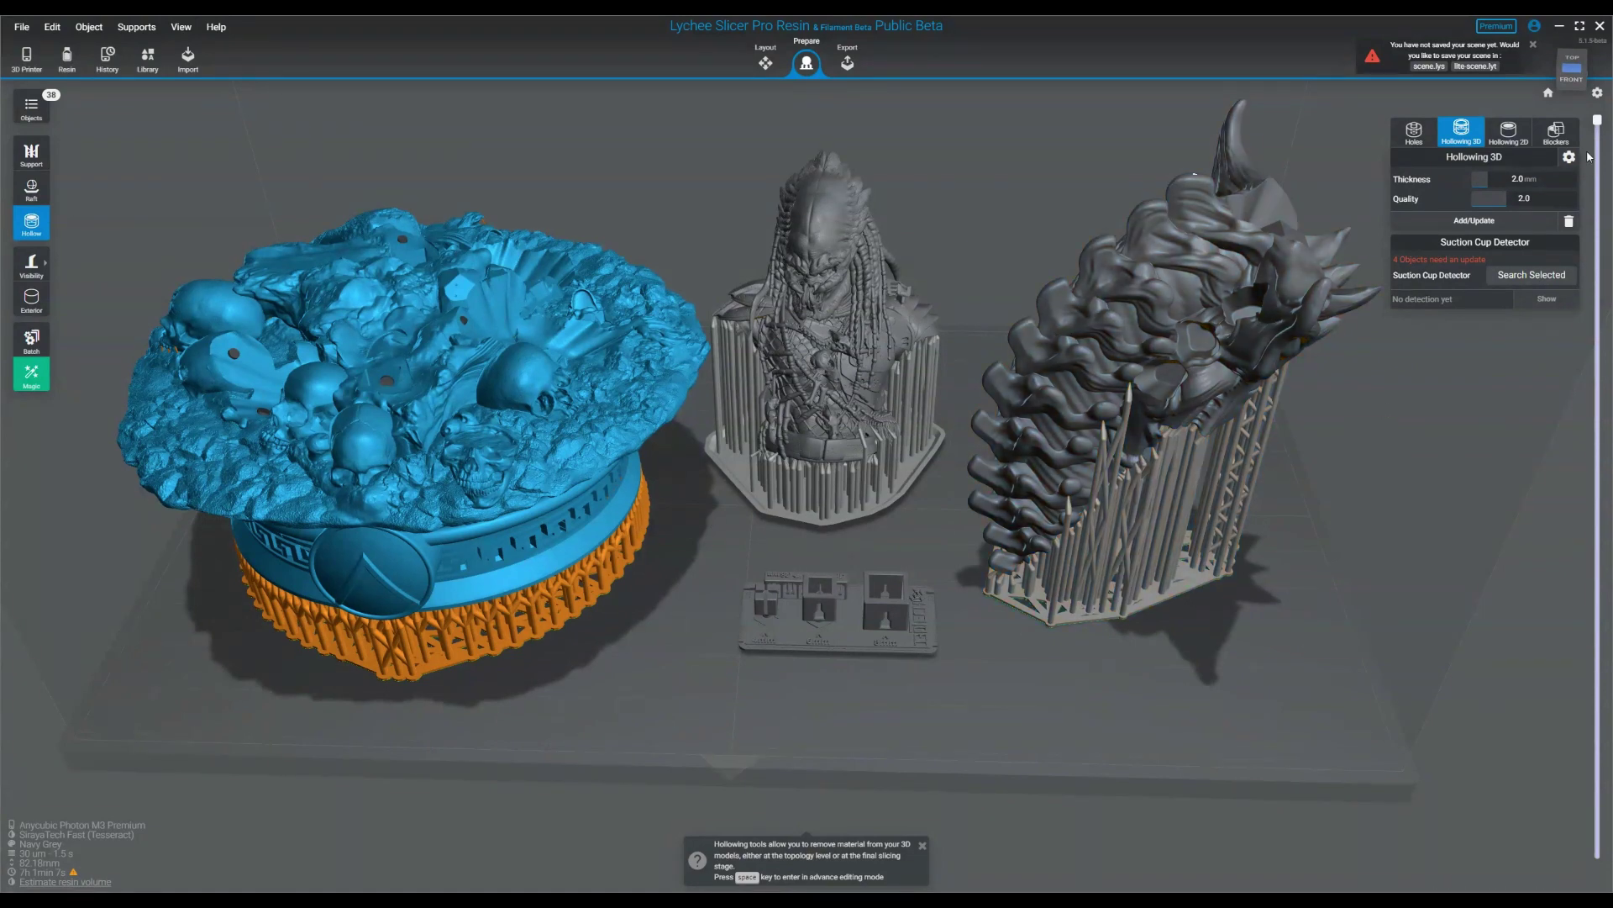
# - Slice the preview to about 72 mm, then view the tall right model's cross-section near 61 mm
pyautogui.moveTo(1597, 121); pyautogui.dragTo(1557, 474)
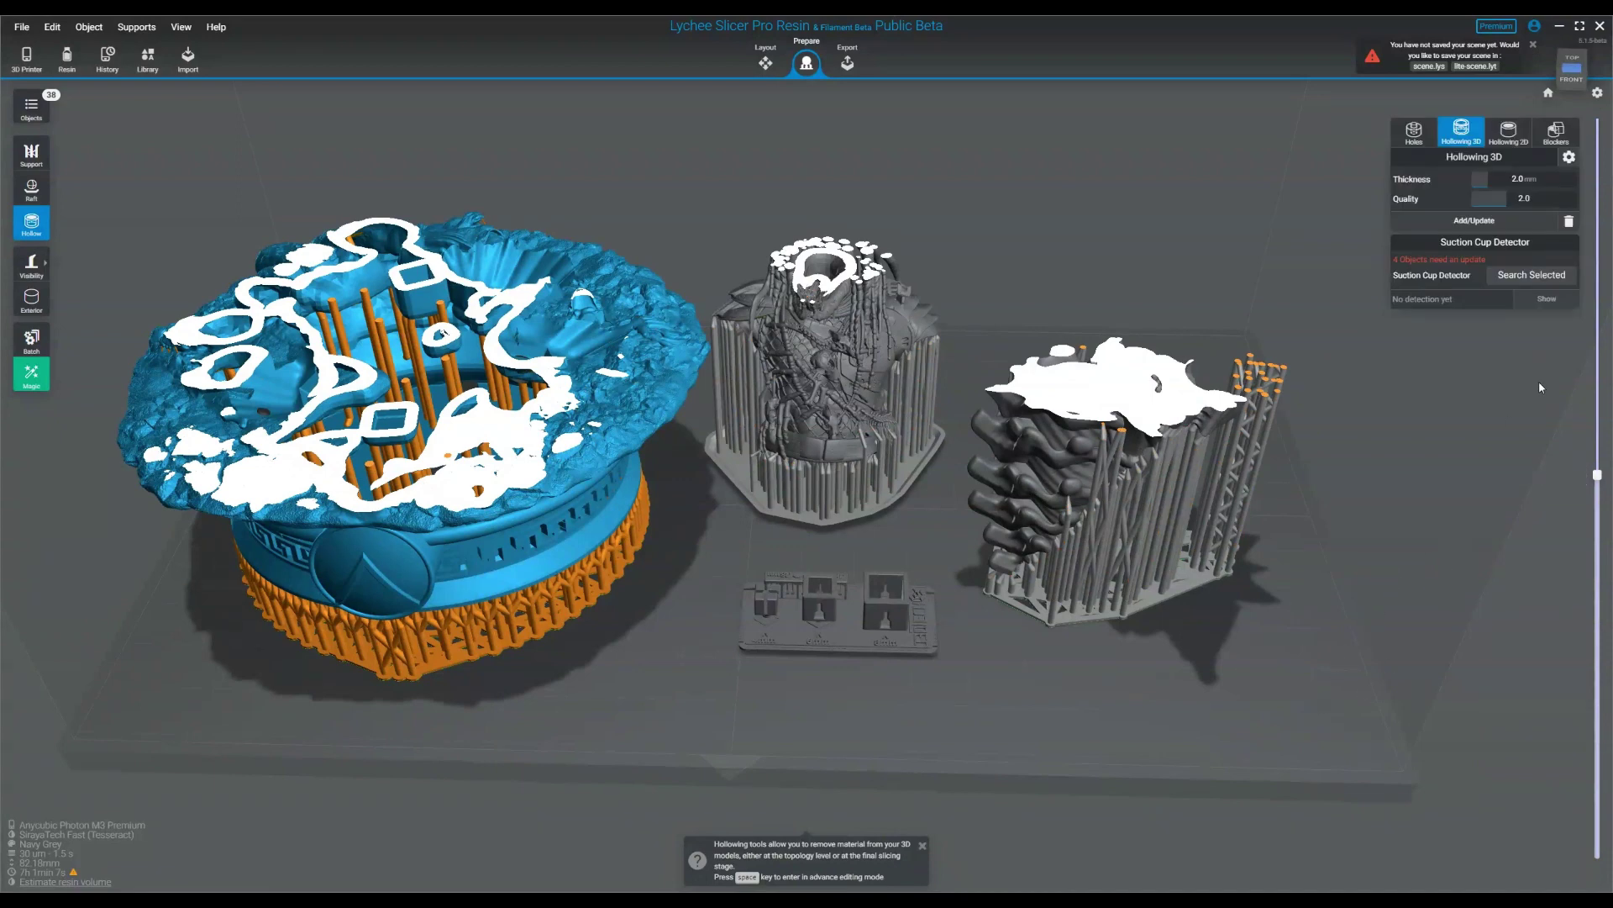
pyautogui.click(1126, 505)
pyautogui.moveTo(1597, 476); pyautogui.dragTo(1504, 786)
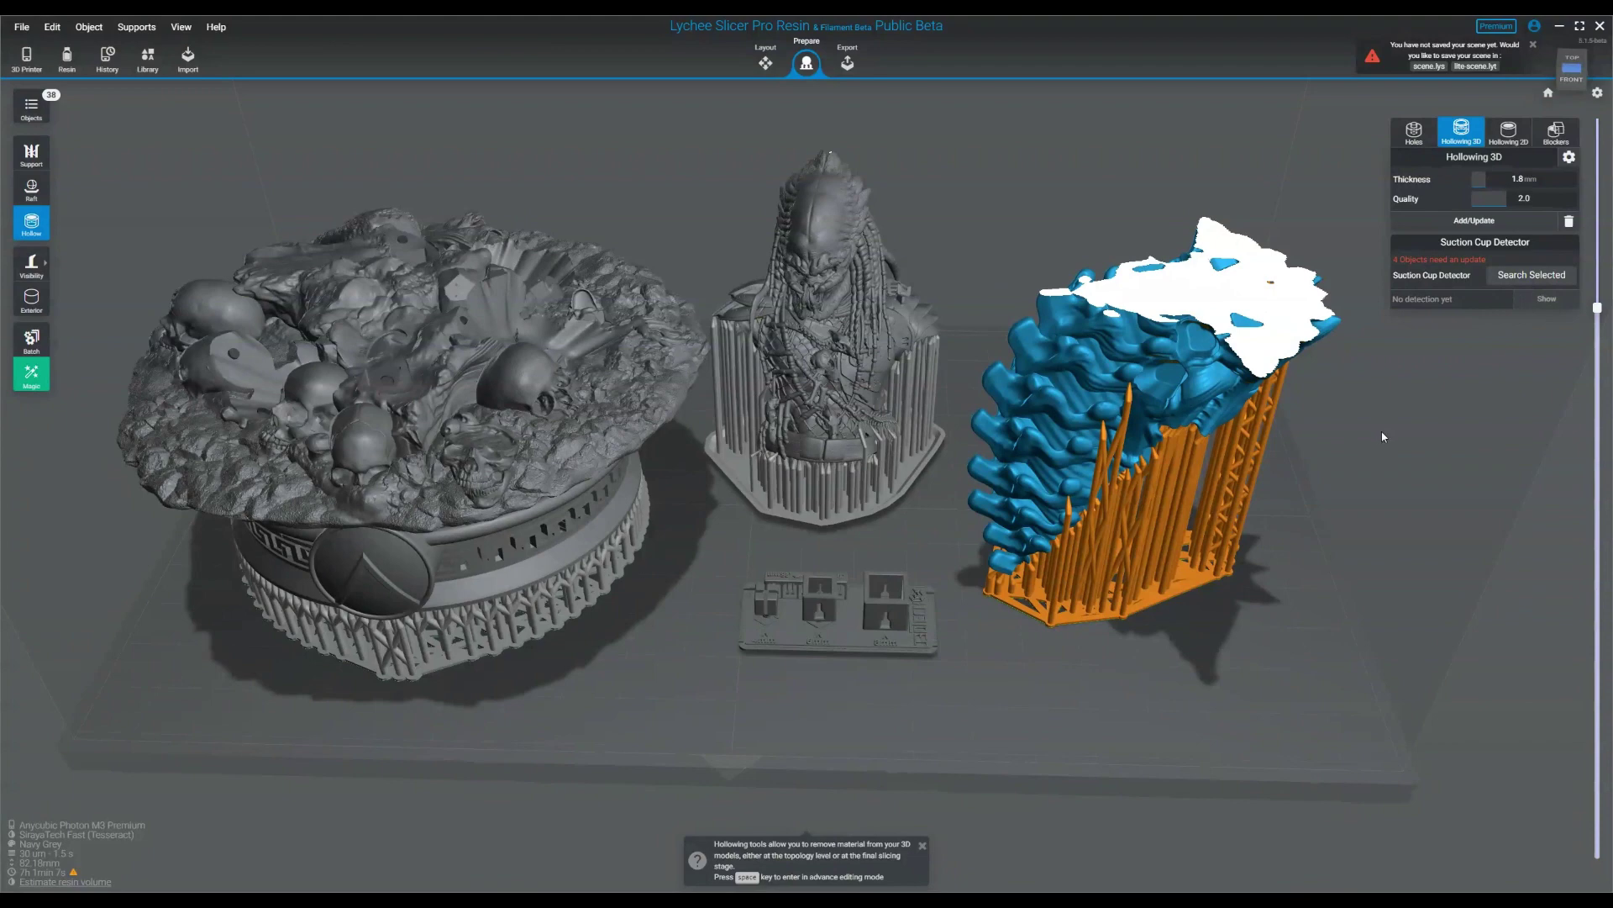
# - Select the Predator bust and slice down to its lowest layers, around layer 242 (7.26 mm)
pyautogui.click(828, 336)
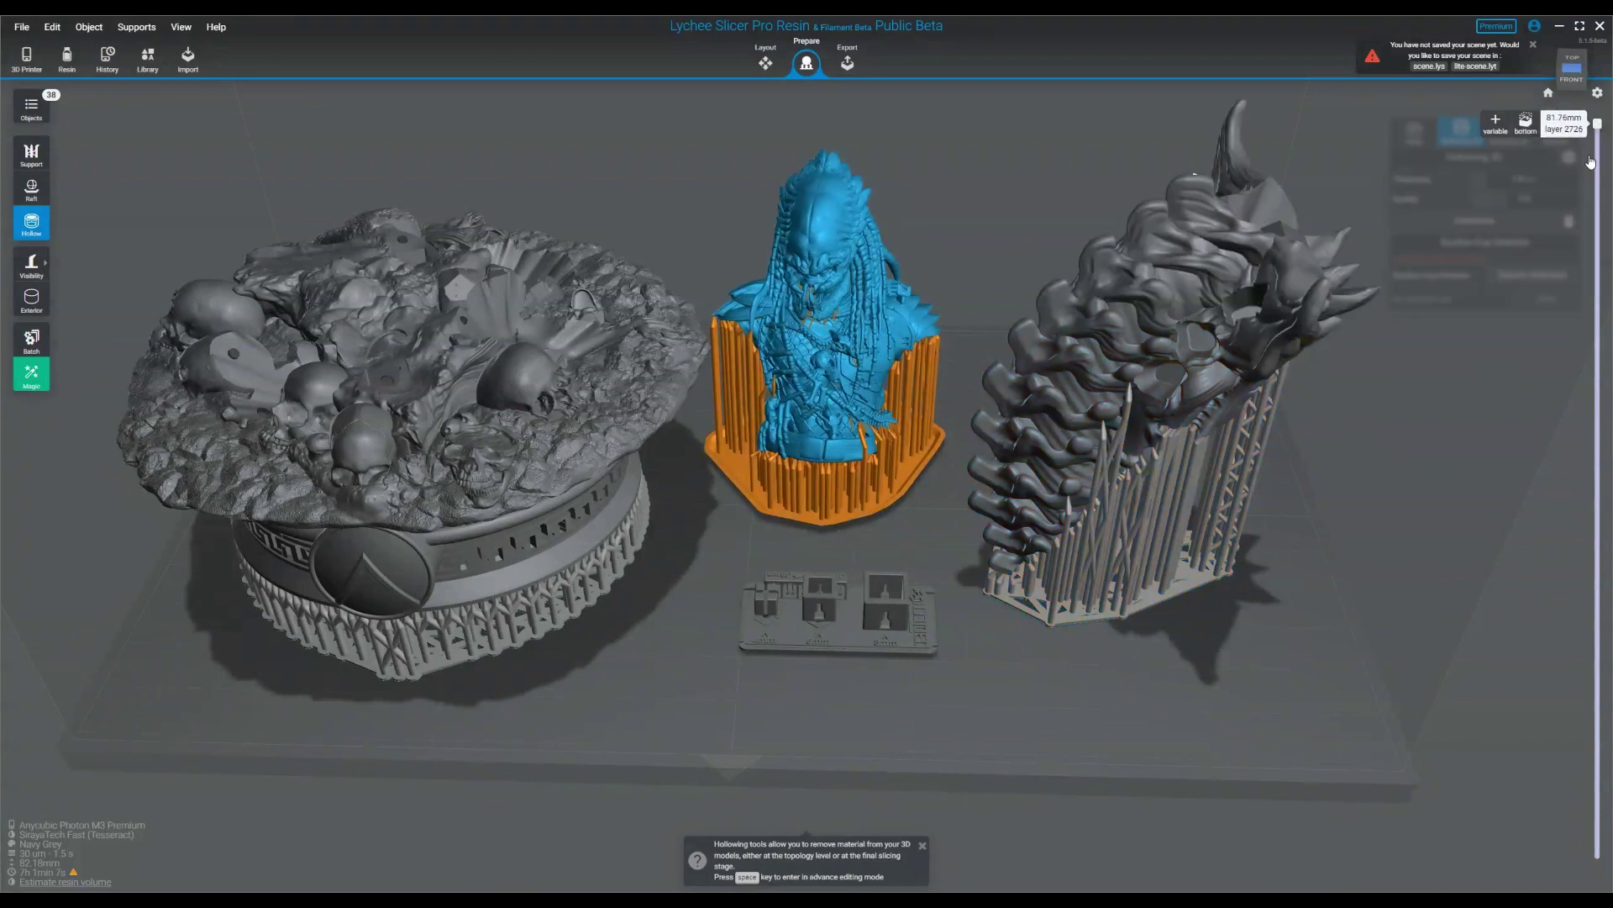
pyautogui.moveTo(1557, 500); pyautogui.dragTo(1527, 225)
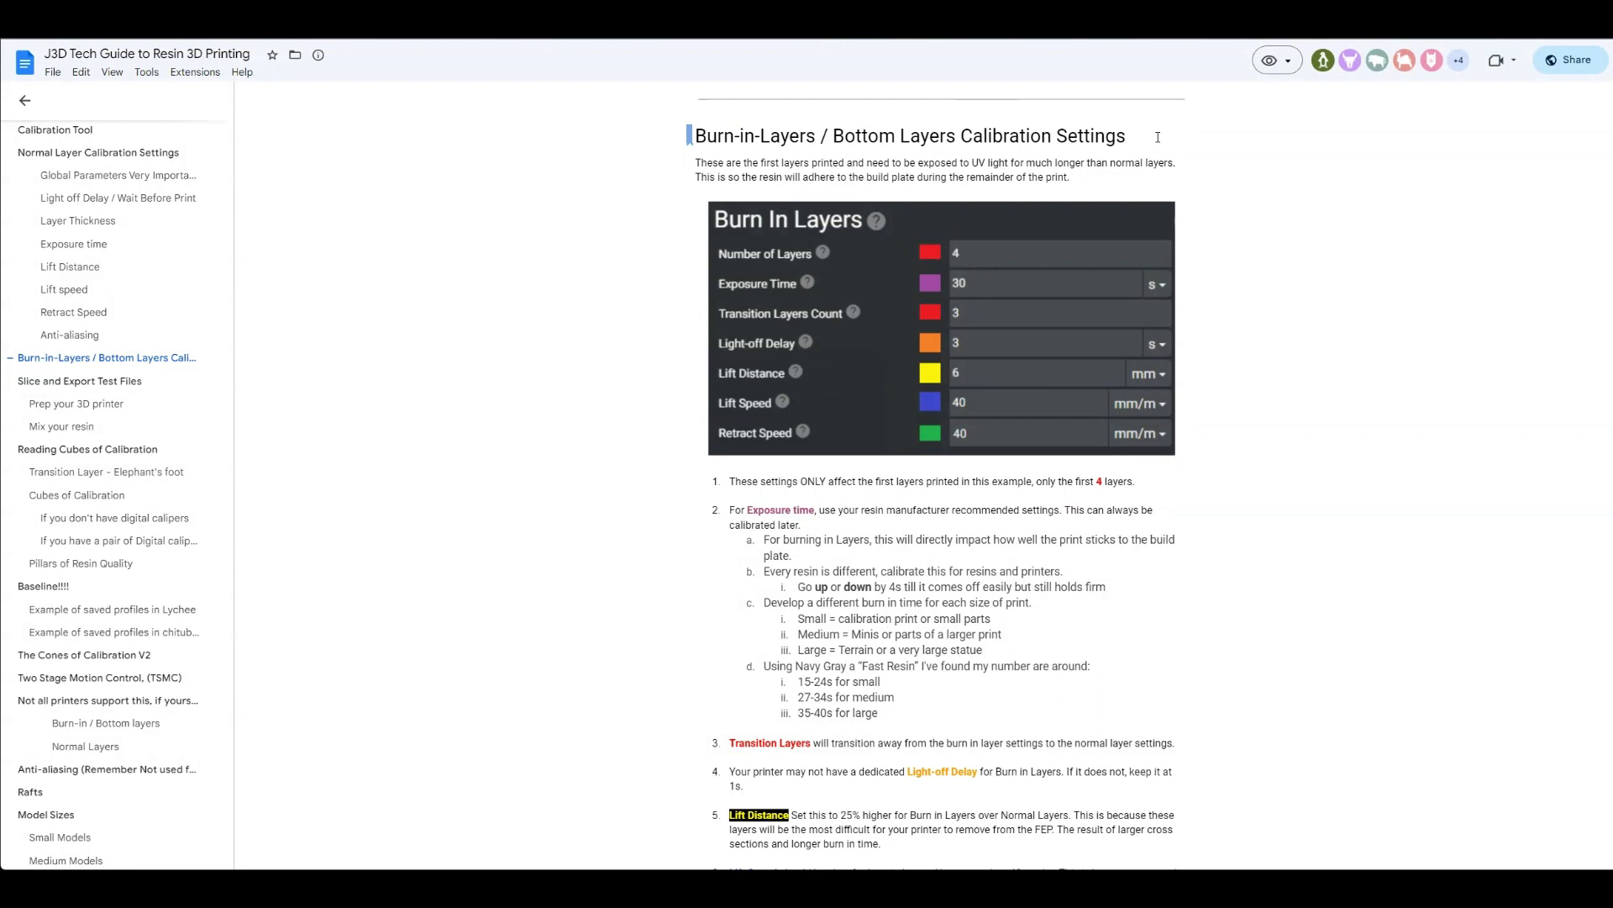
# - Highlight the Burn-in-Layers chapter heading in the J3D guide
pyautogui.moveTo(1157, 137); pyautogui.dragTo(689, 135)
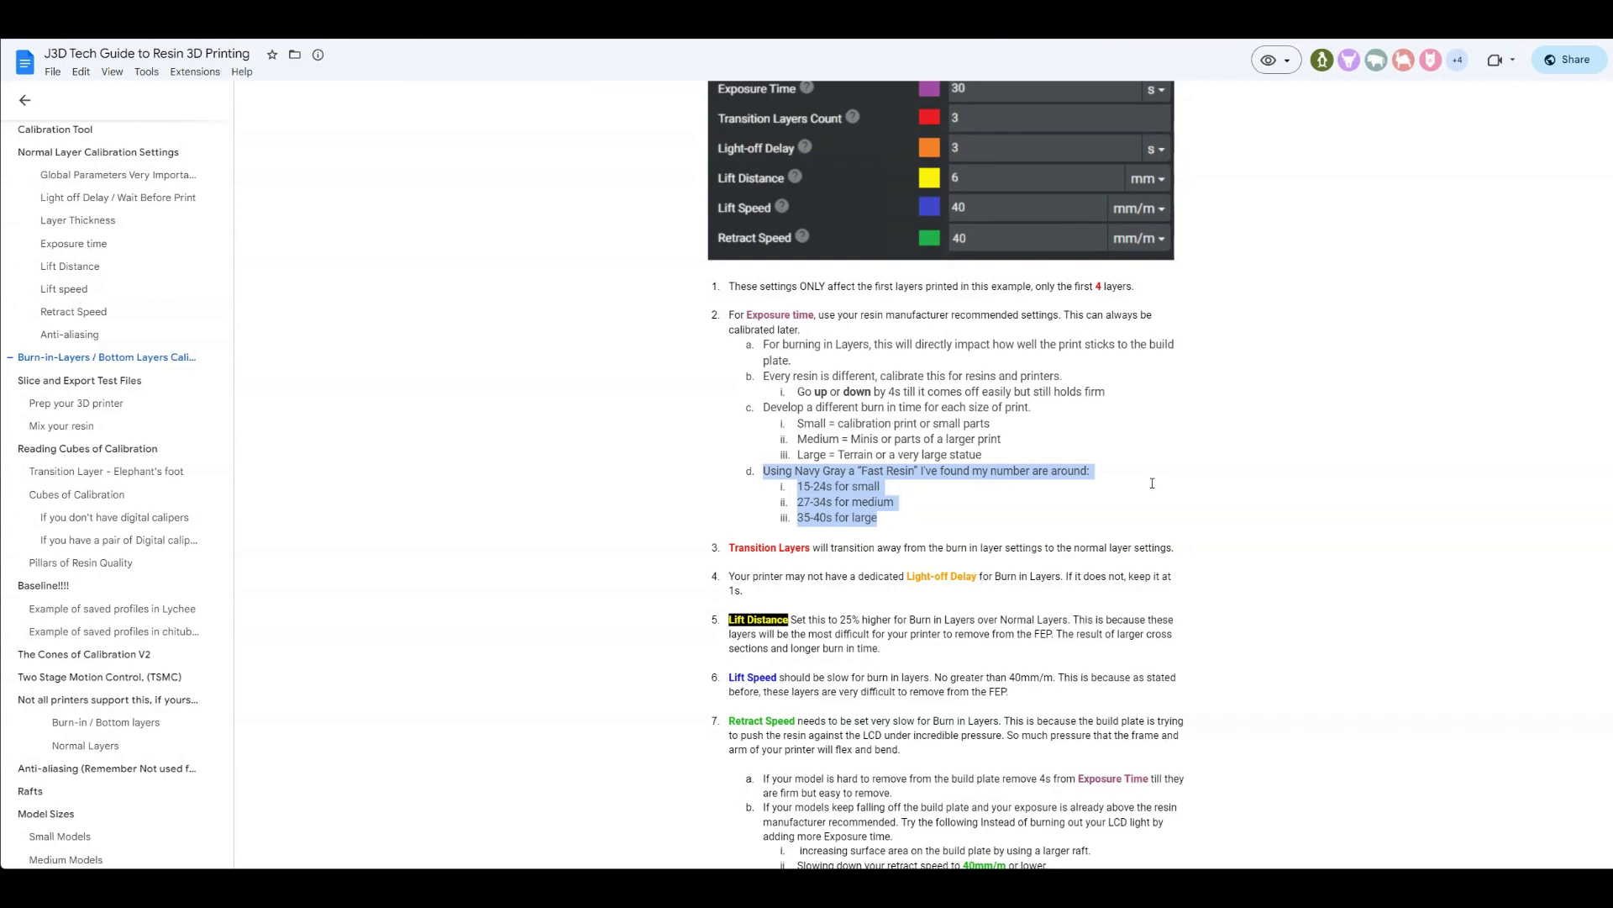
pyautogui.scroll(-1, 1152, 484)
pyautogui.tripleClick(1308, 509)
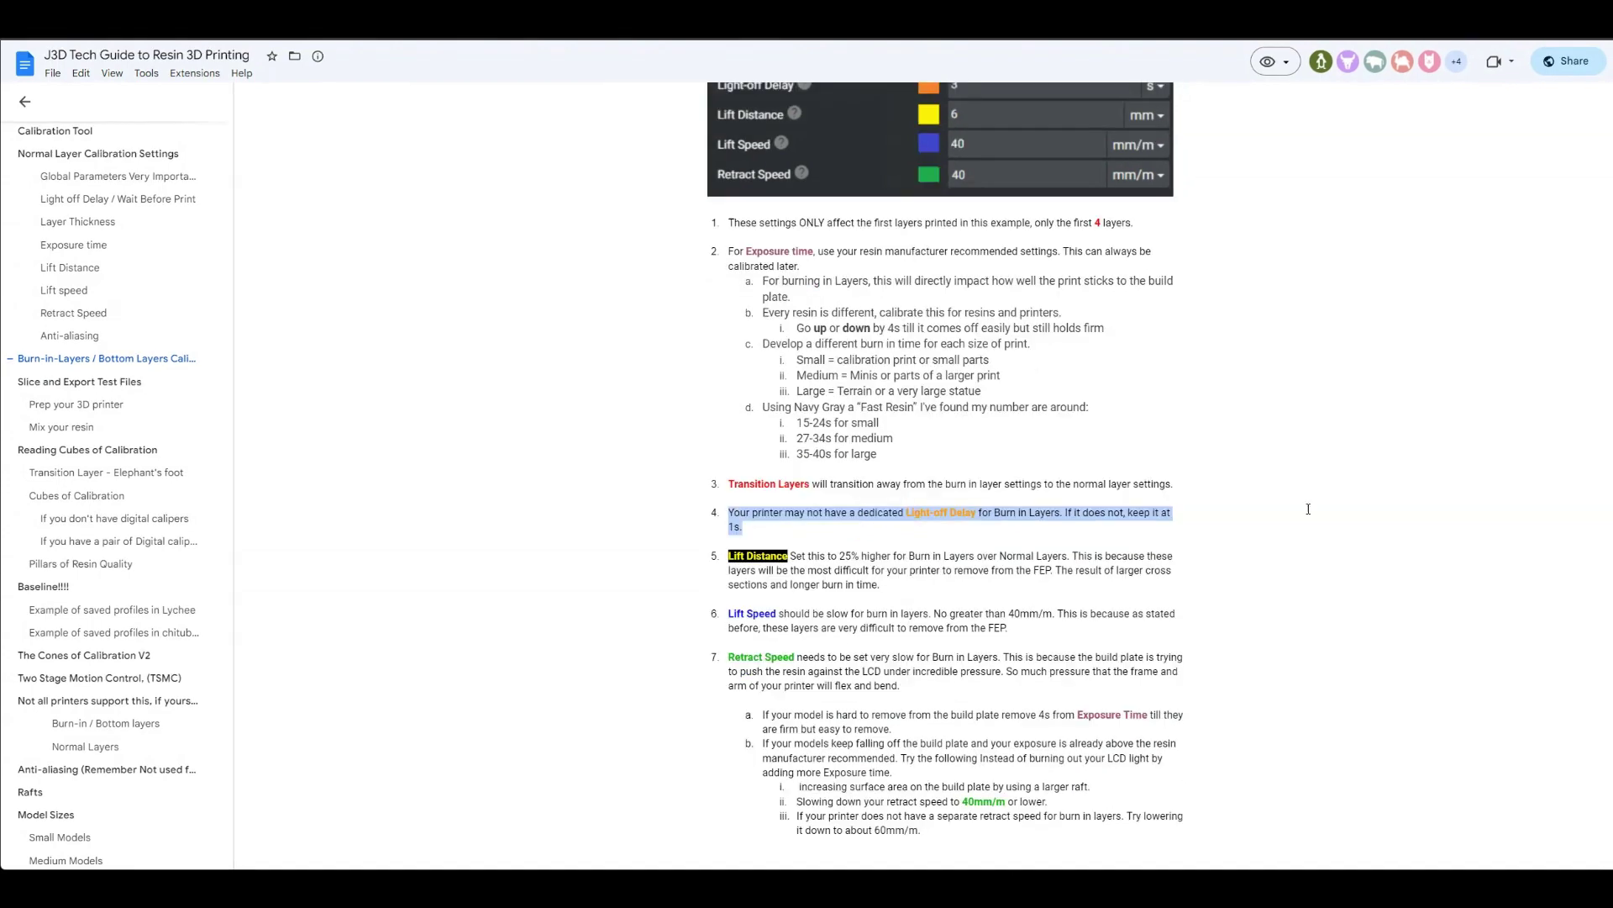